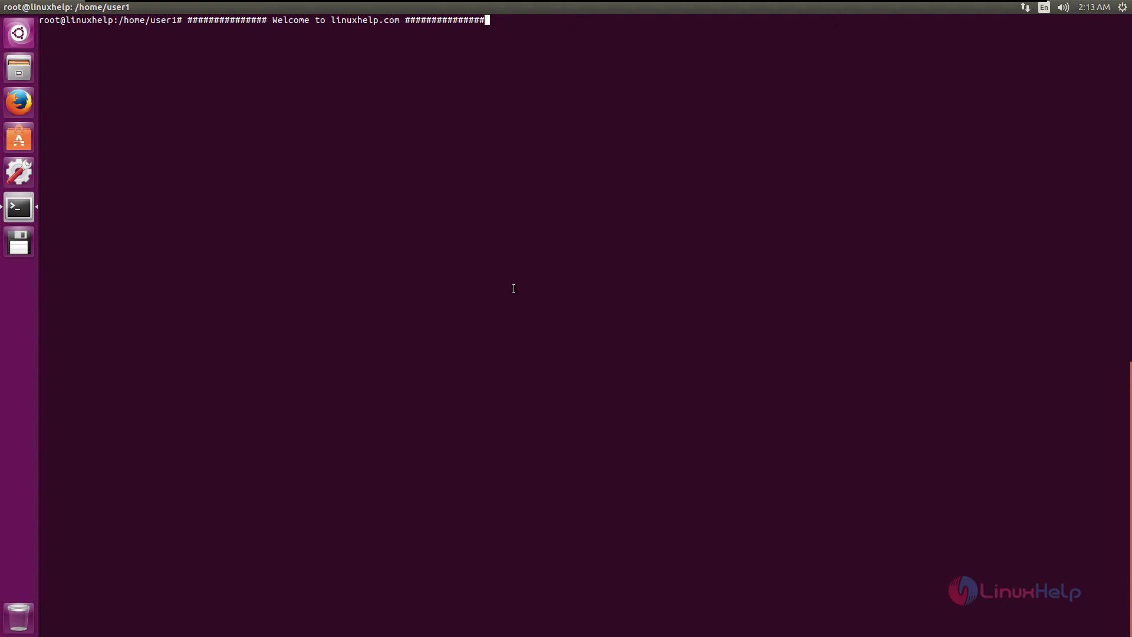
Step: Download pixeluvo_1.5.2-4_amd64.deb from the Pixeluvo website into /home/user1 with wget
key("ctrl+u")
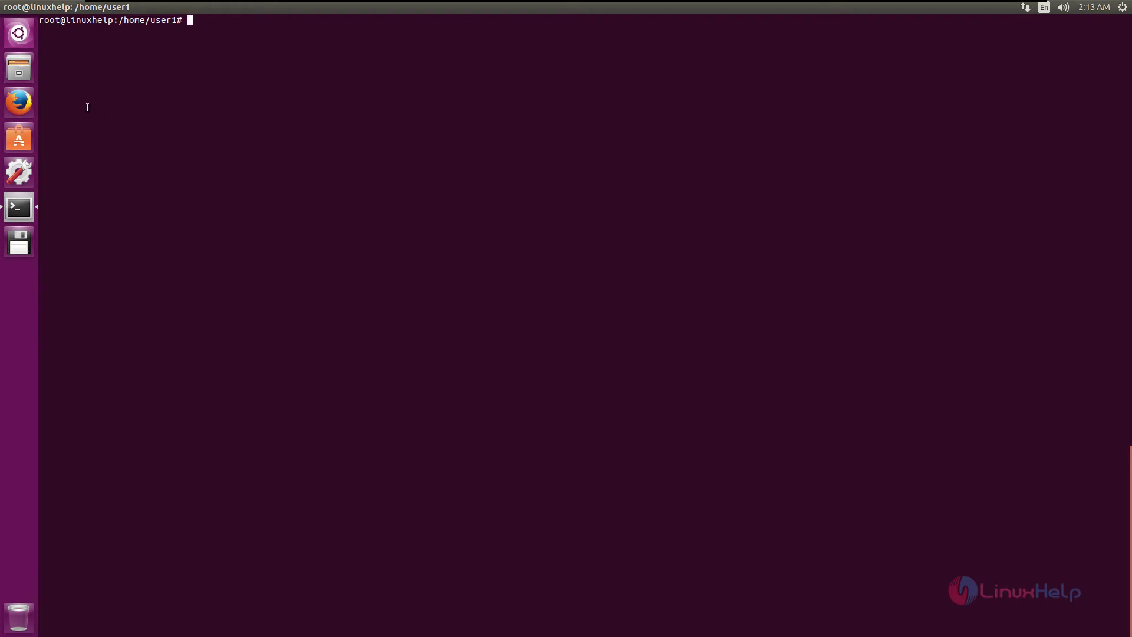
type("wget http://www.pixeluvo.com/downloads/pixeluvo_1.5.2-4_amd64.deb")
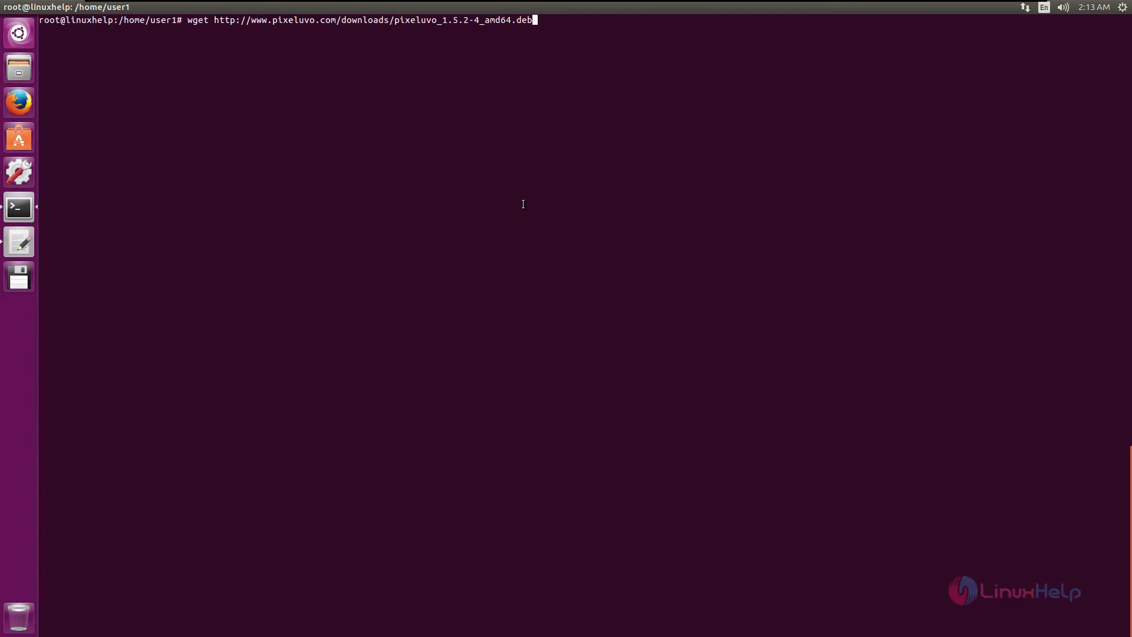
key("Return")
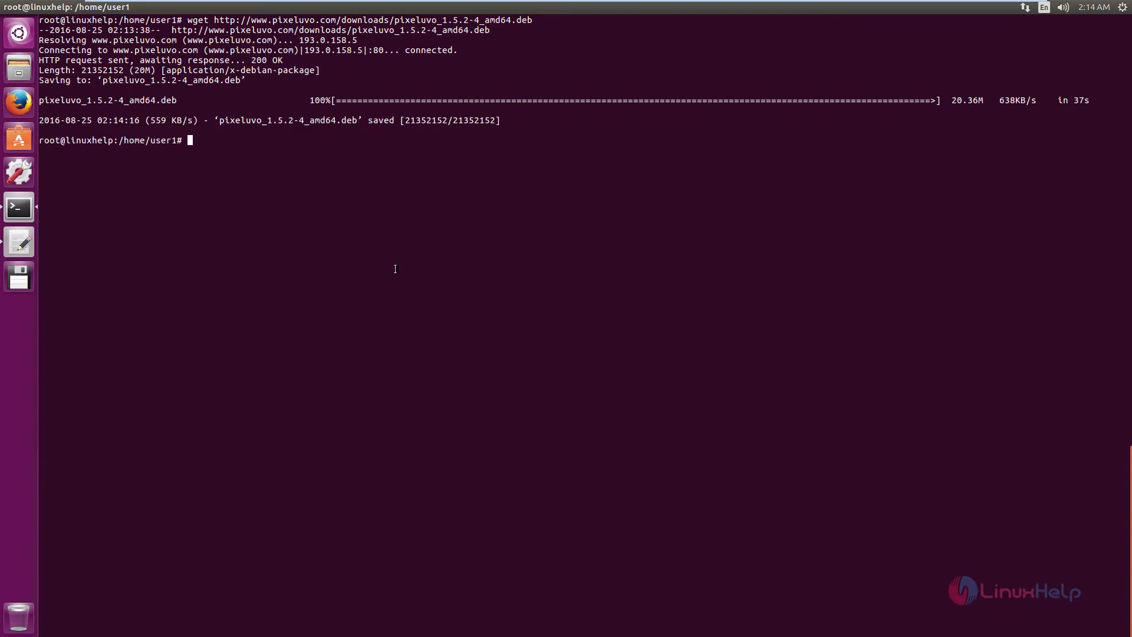
Step: Install pixeluvo_1.5.2-4_amd64.deb with dpkg -i, then launch pixeluvo from the shell
type("dpkg -i pi")
key("Tab")
key("Return")
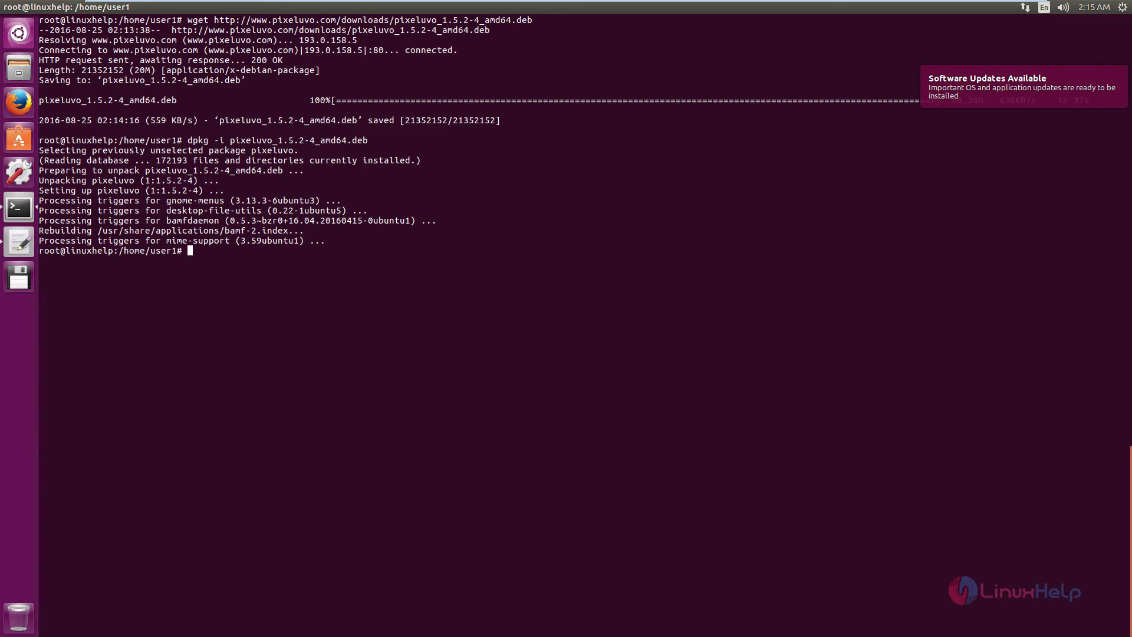
type("pixeluvo")
key("Return")
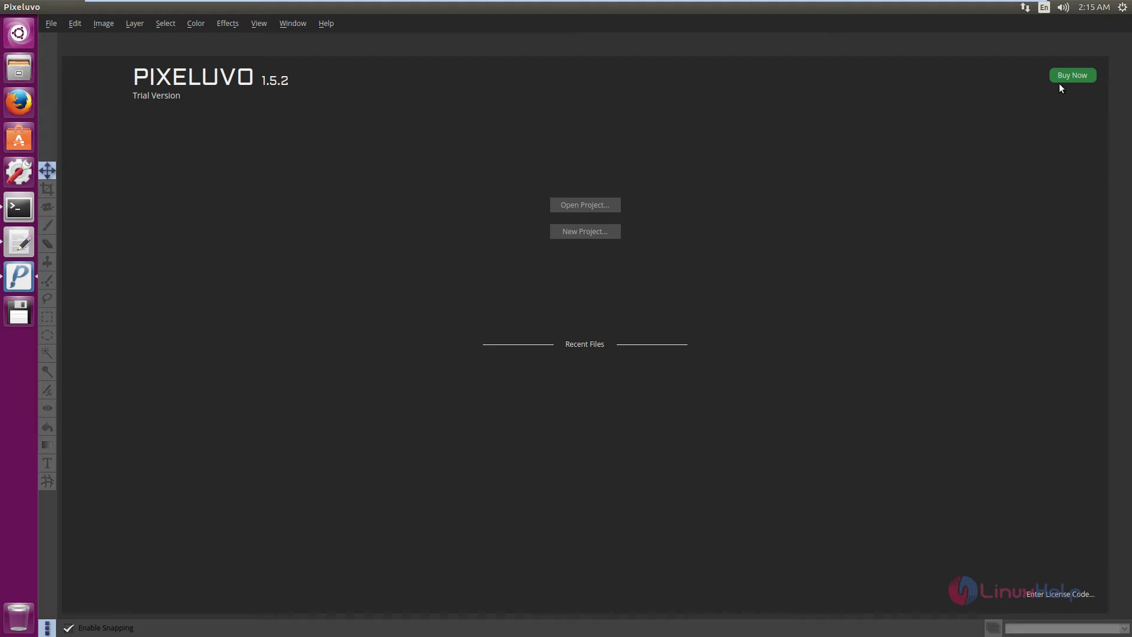
Step: Clear the trial-limit notice from Pixeluvo's start screen
mouse_move(1063, 80)
Step: Open rainbow.jpg from the Pictures folder onto the canvas
left_click(51, 23)
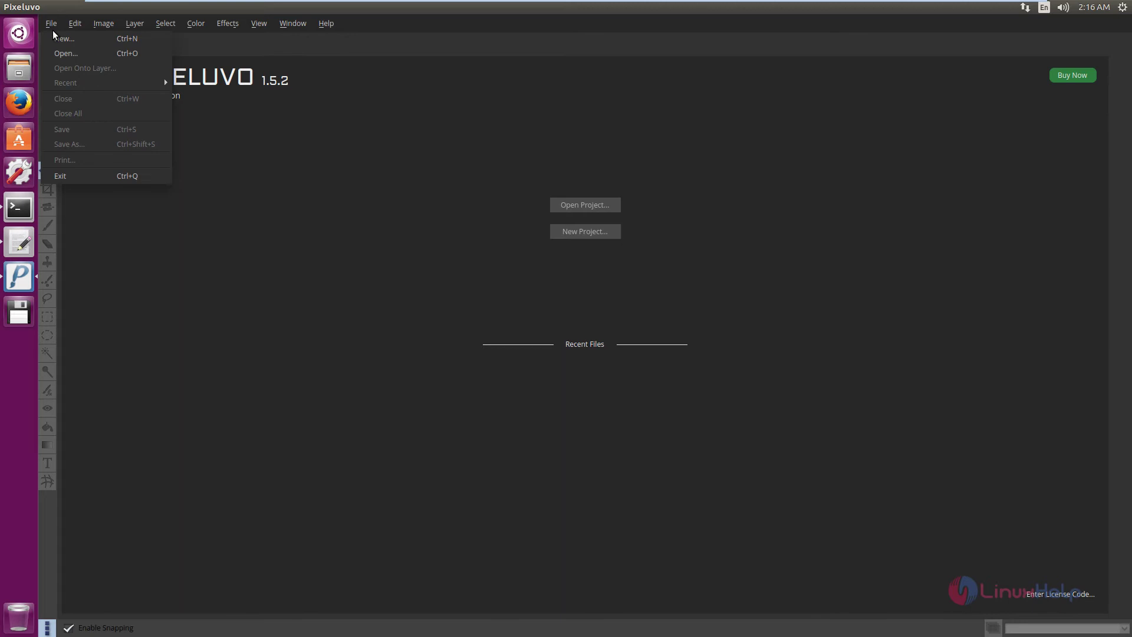
left_click(59, 55)
left_click(507, 185)
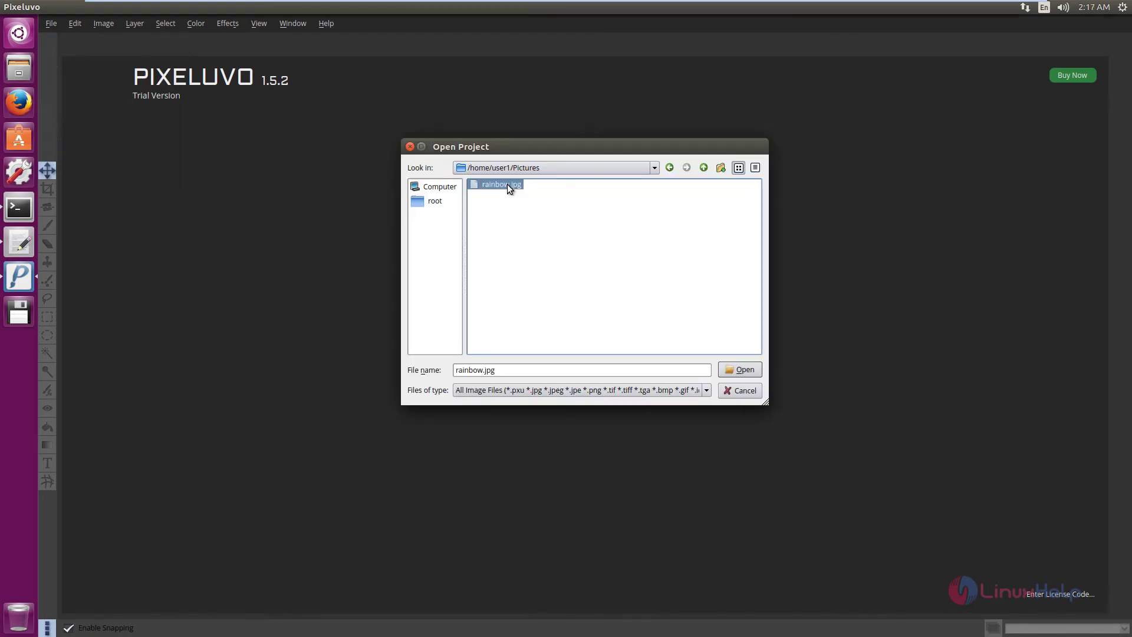
left_click(745, 369)
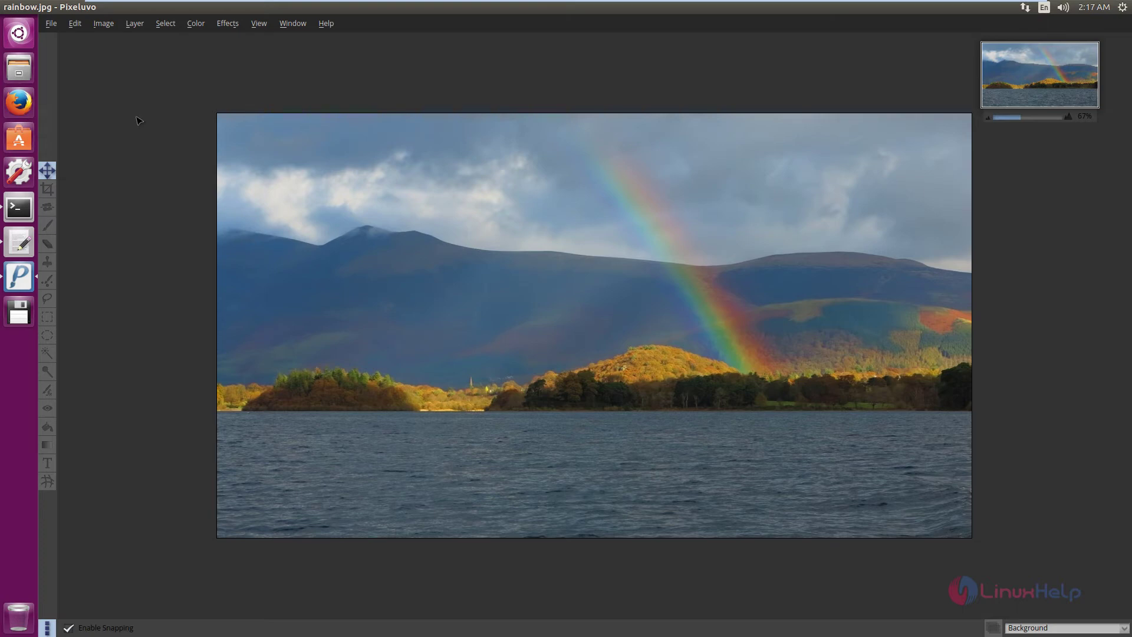
Step: Crop the photo to 1666×946, extending the crop area down to the bottom
left_click(47, 194)
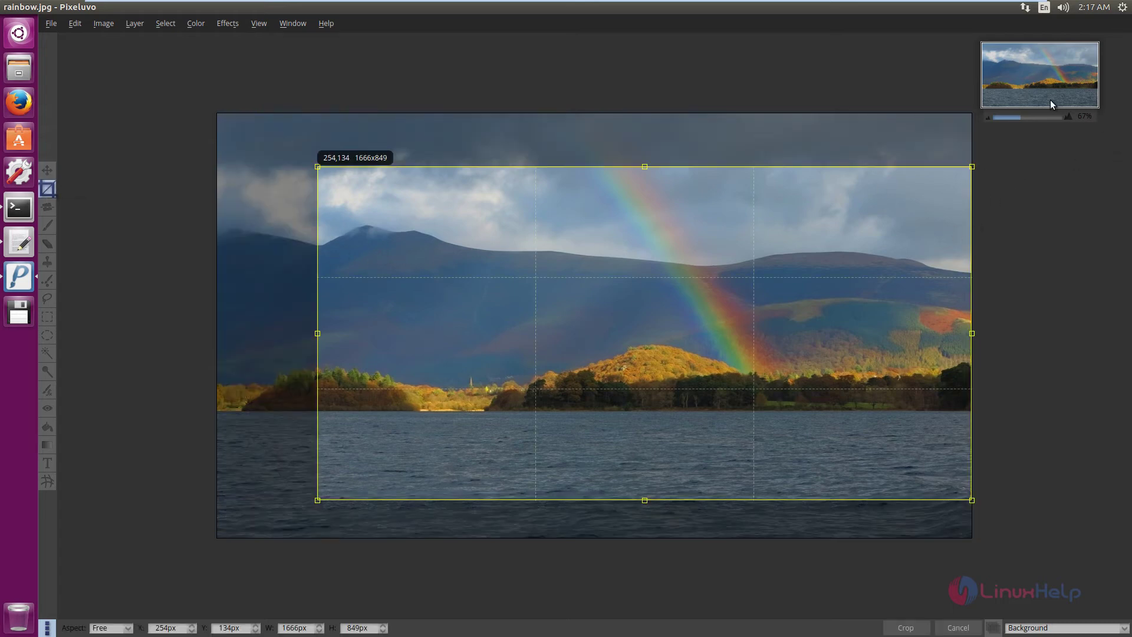
left_click_drag(644, 500, 645, 538)
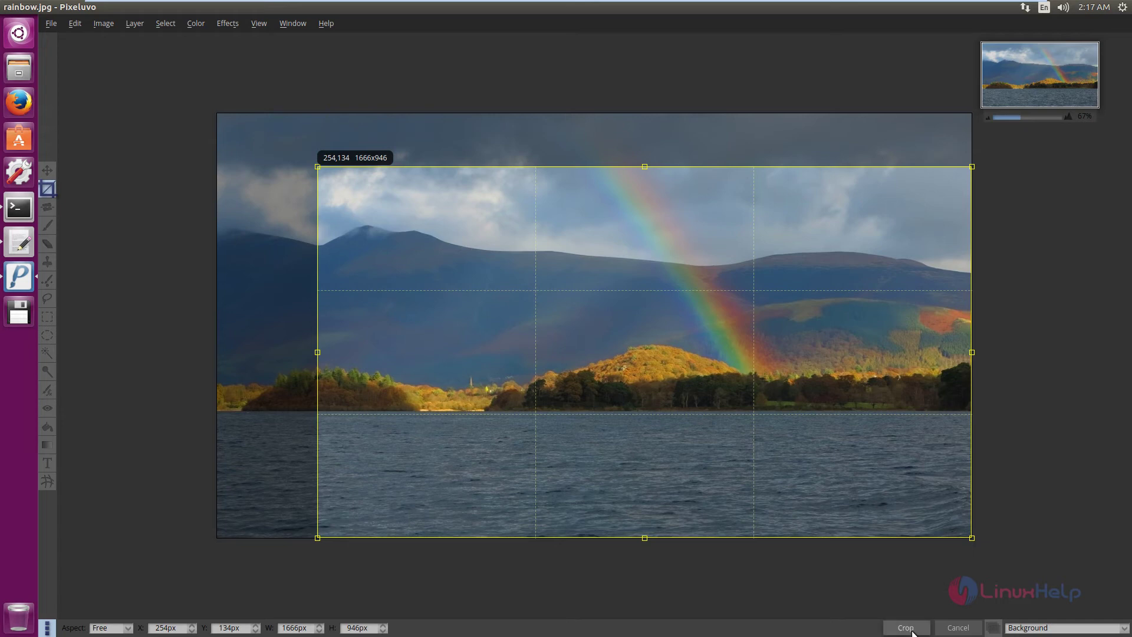
left_click(908, 628)
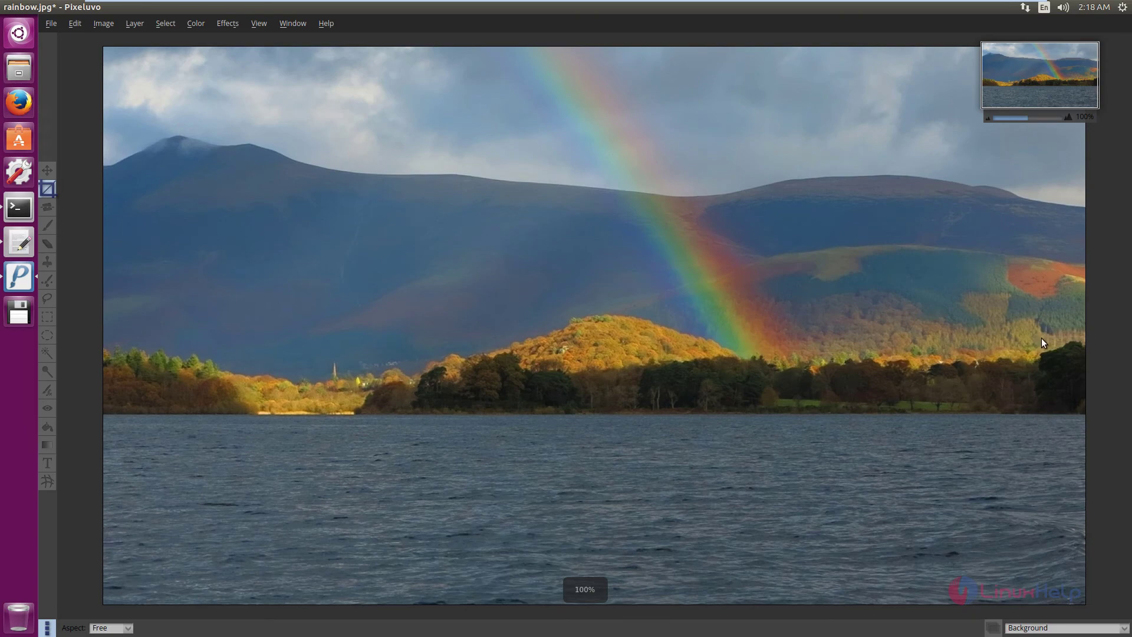
left_click(46, 209)
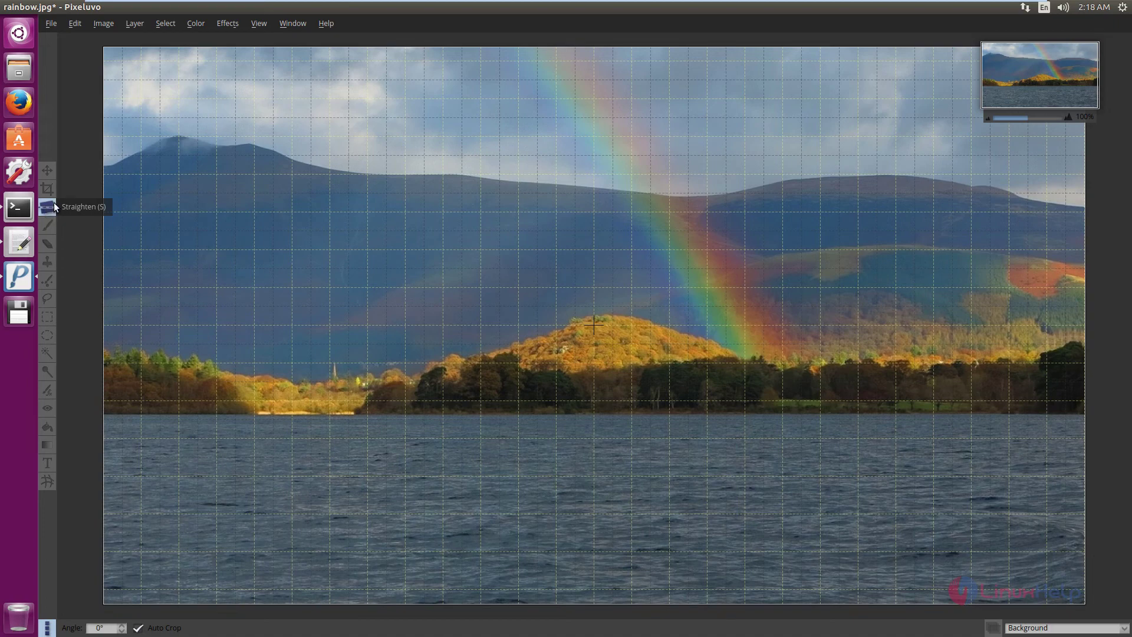
left_click_drag(218, 212, 225, 189)
left_click(47, 225)
left_click(121, 628)
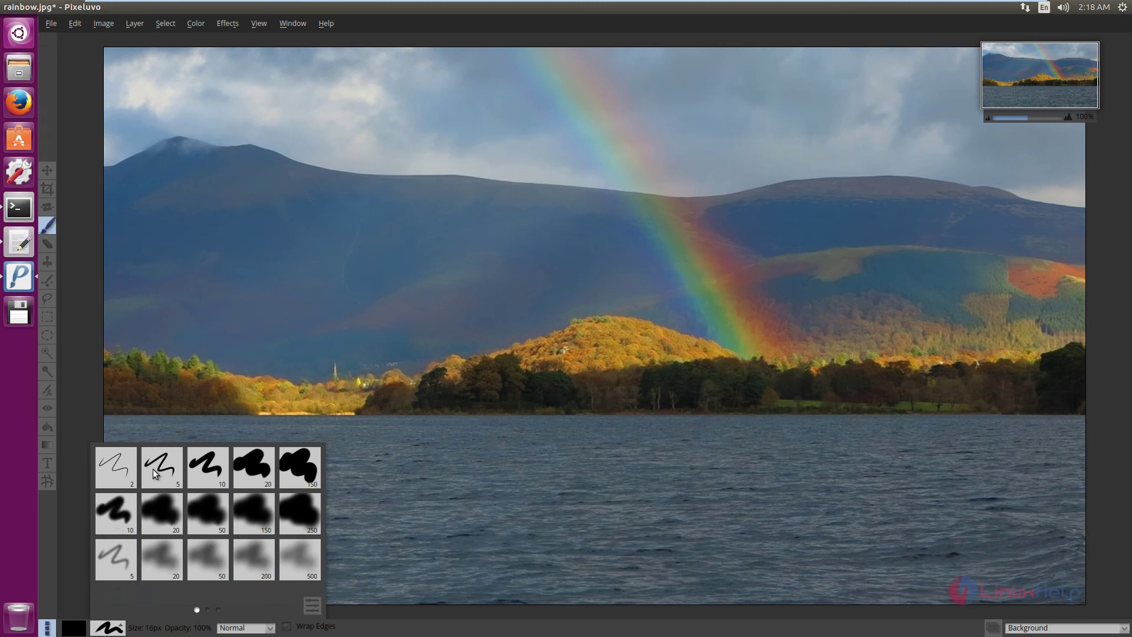
left_click(177, 475)
mouse_move(148, 629)
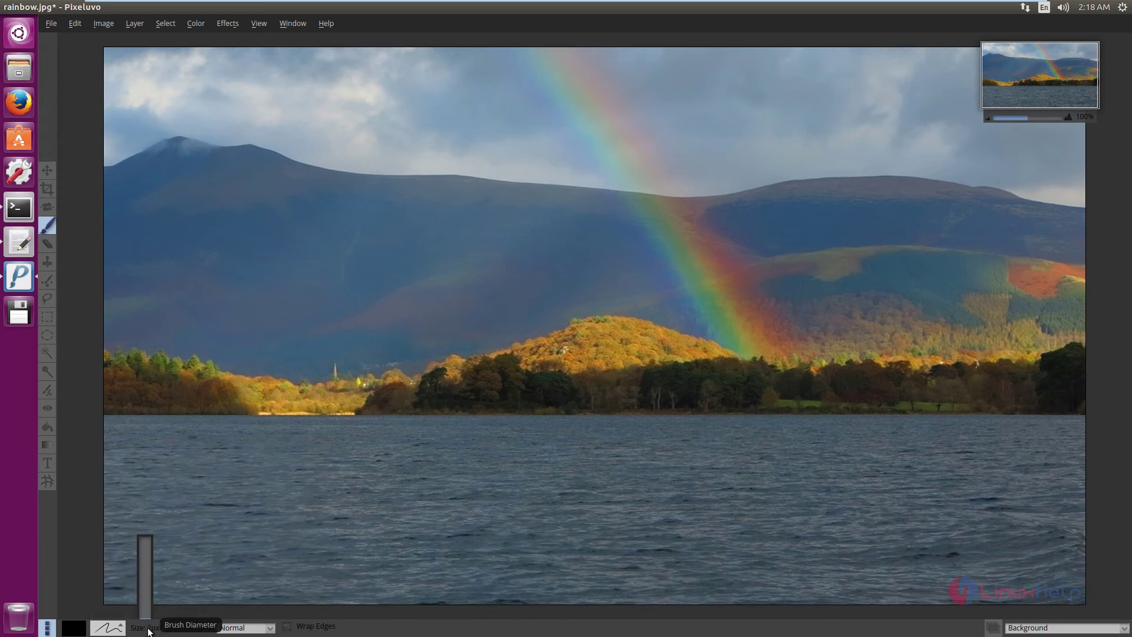
mouse_move(189, 632)
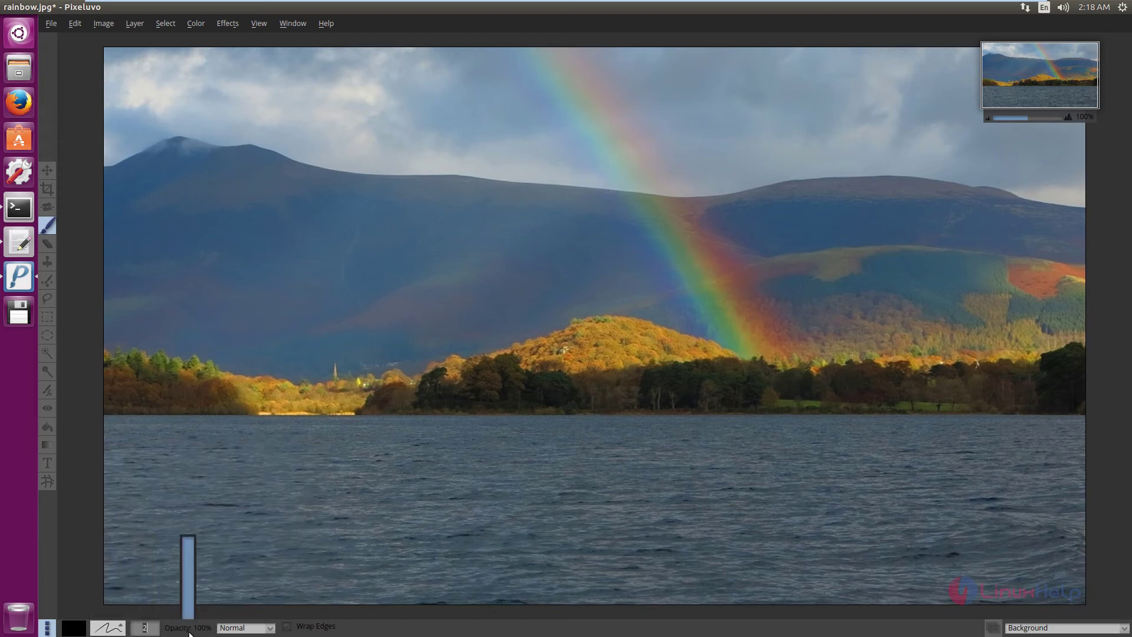
left_click(48, 245)
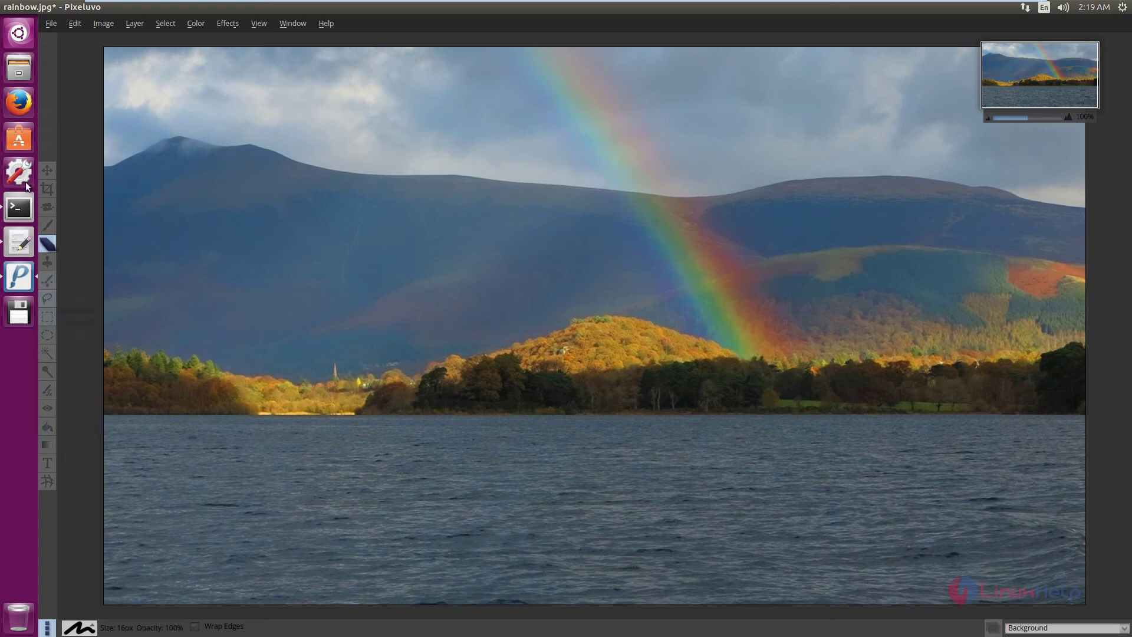
left_click(74, 24)
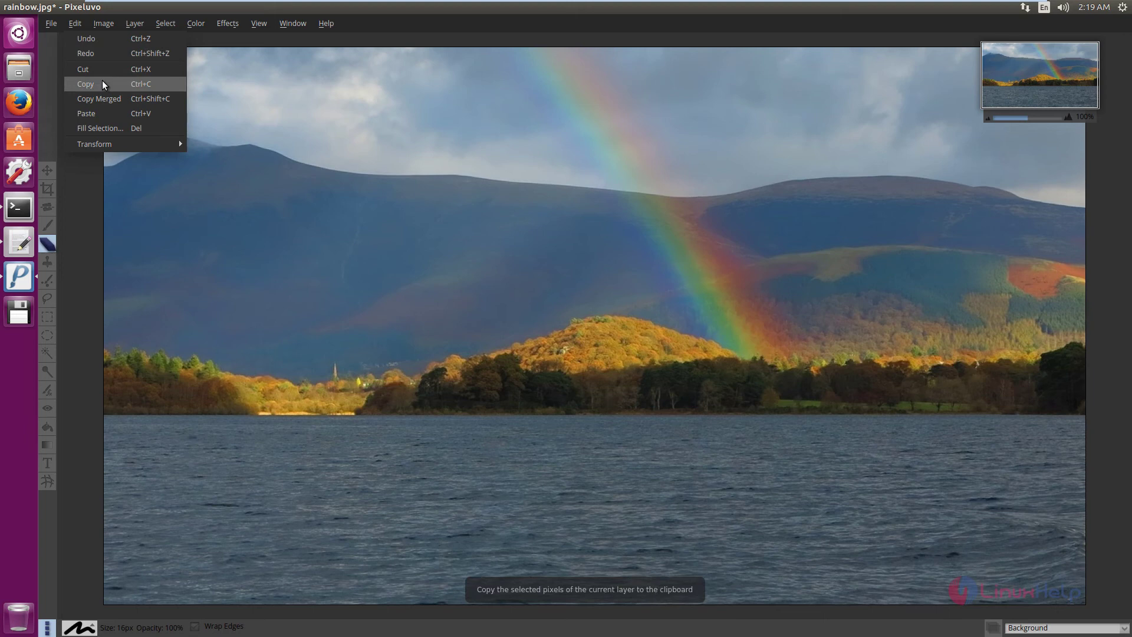
Step: Browse the Edit, Image, Layer, Color and Effects menus for the sun-ray lighting effect
mouse_move(107, 24)
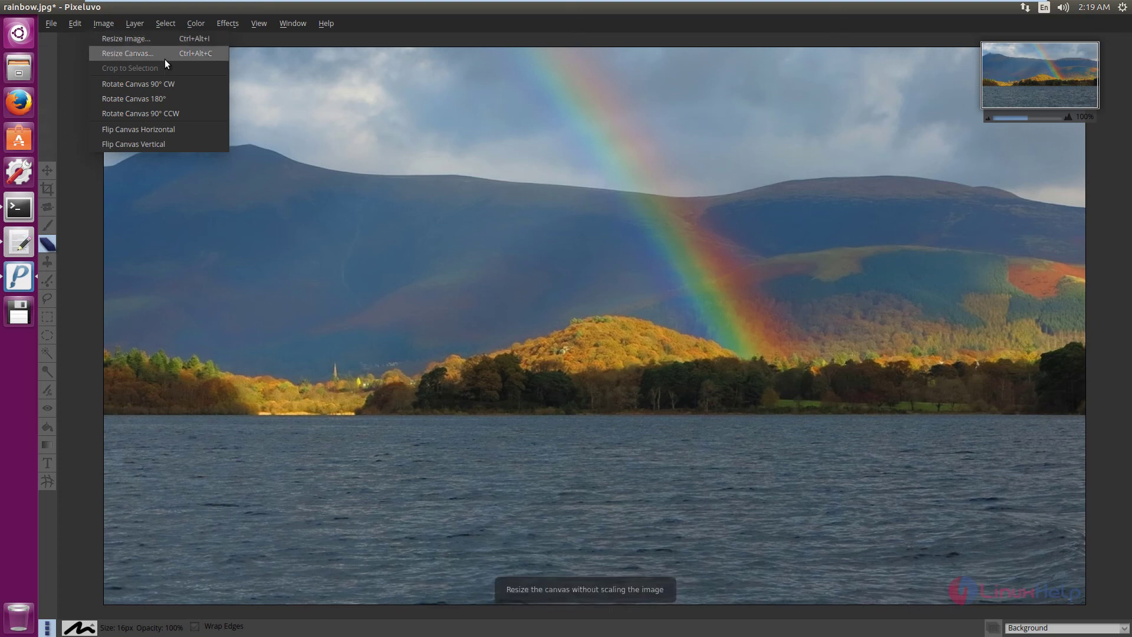
mouse_move(142, 23)
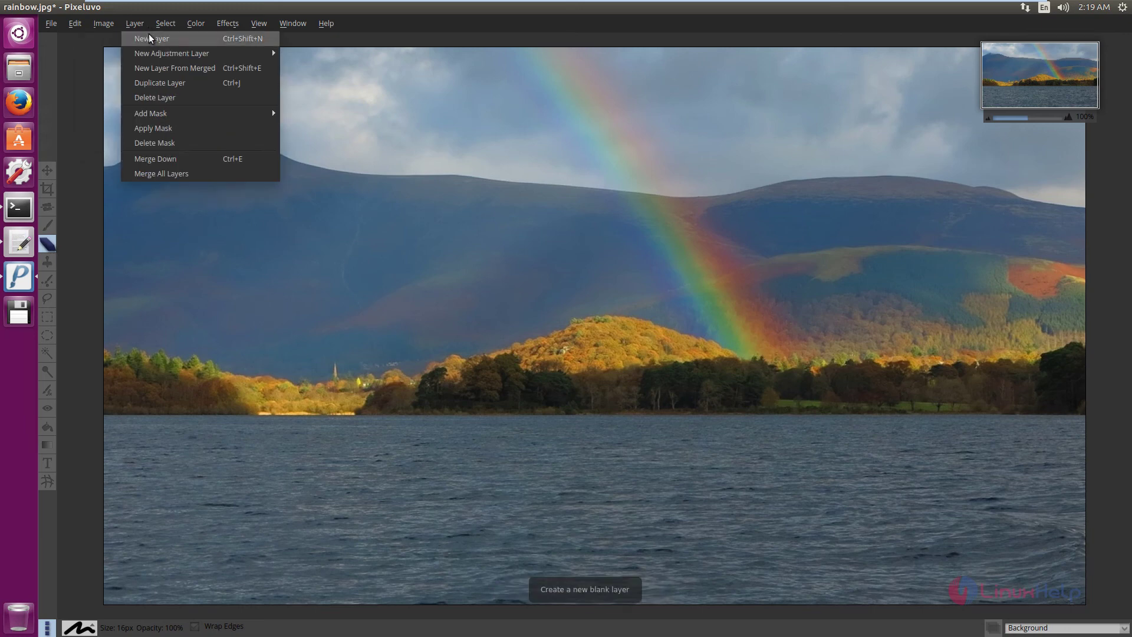
mouse_move(156, 58)
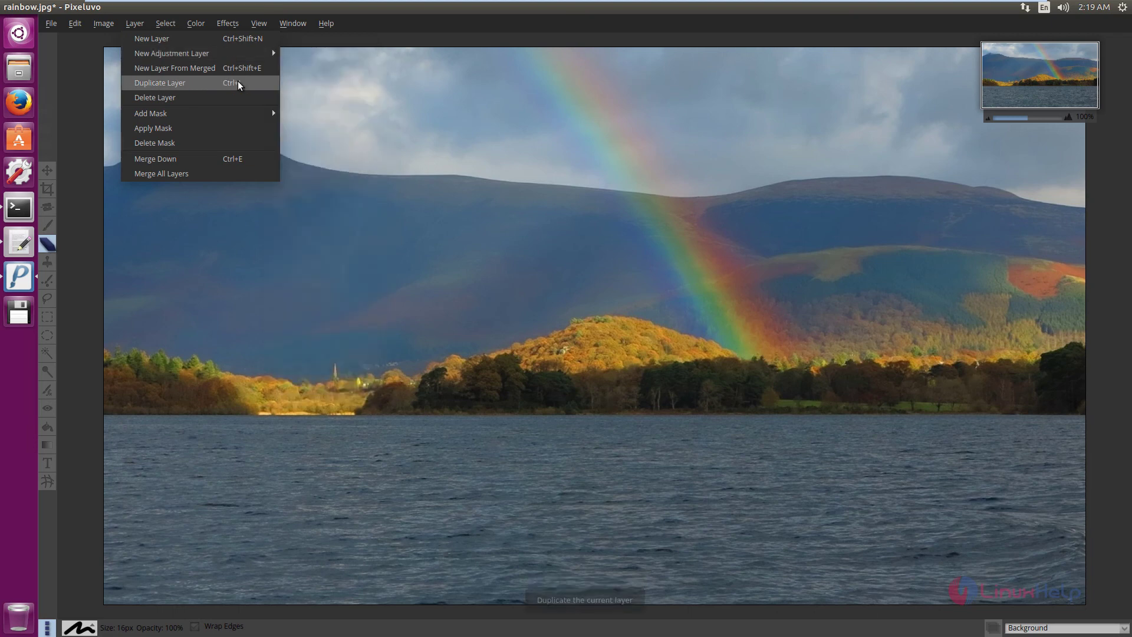
mouse_move(248, 112)
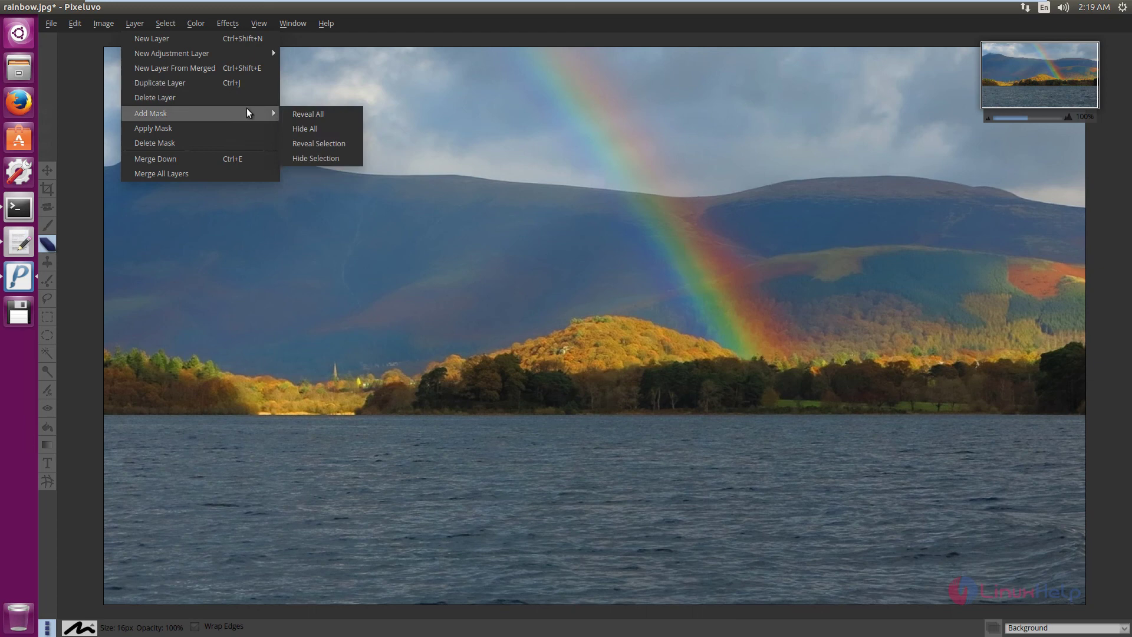
mouse_move(195, 26)
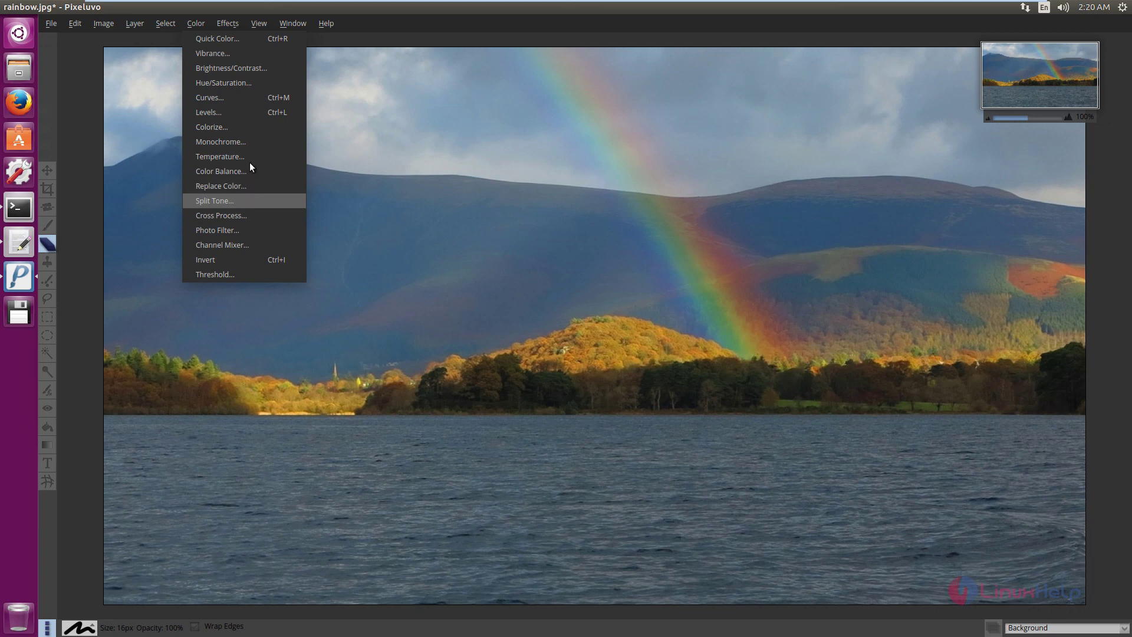
Step: Save the photo as rainbow.jpg in JPEG format at 80% quality into /root
mouse_move(240, 63)
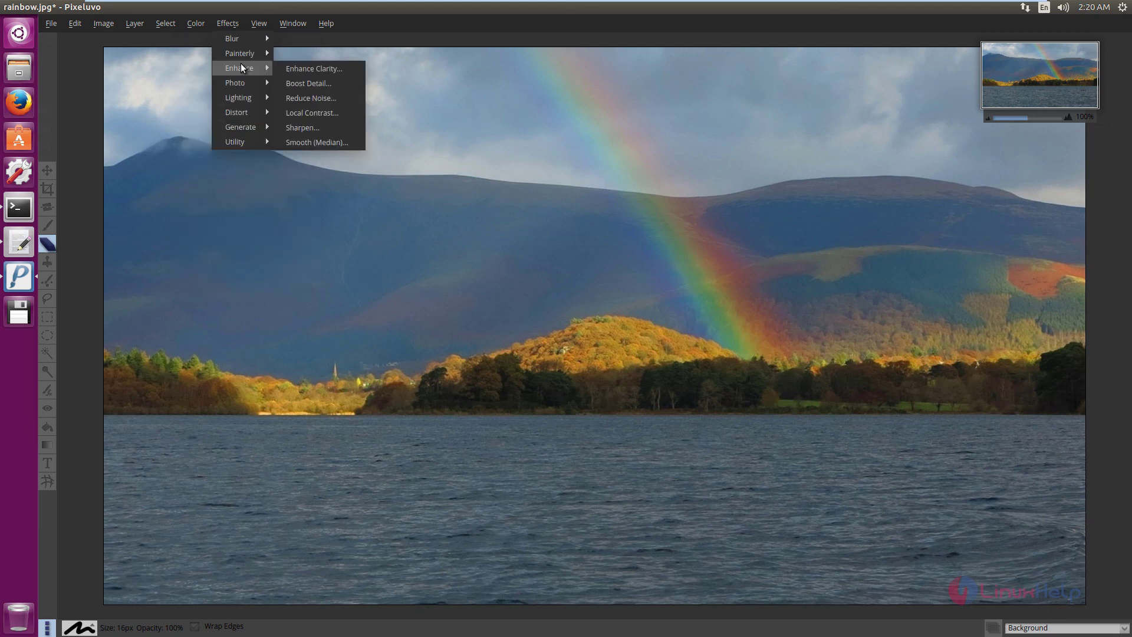
mouse_move(248, 42)
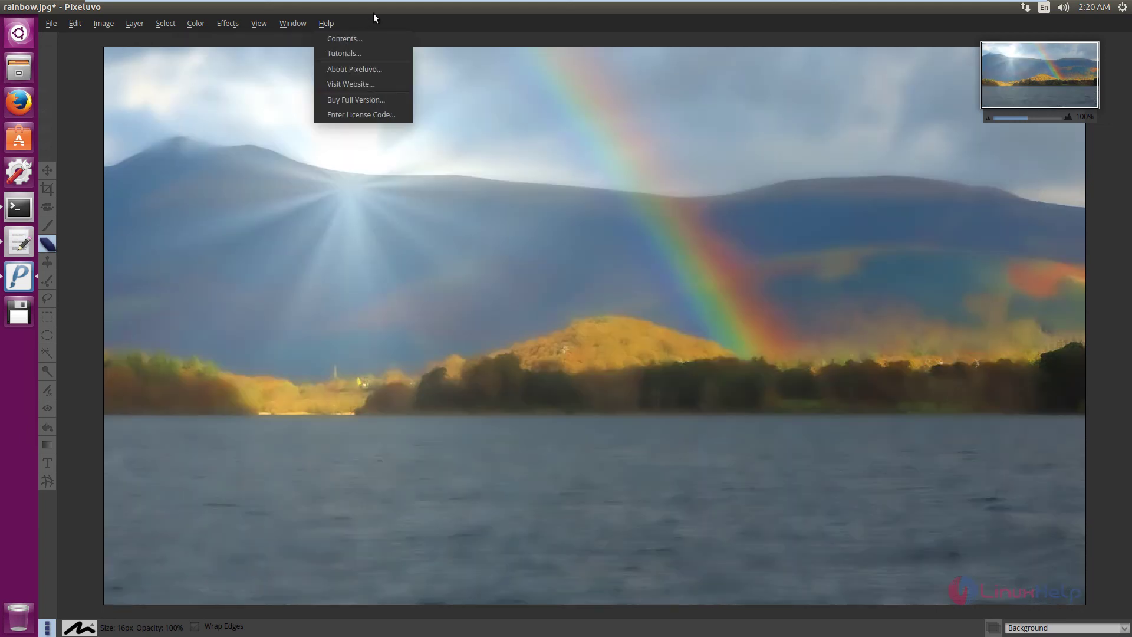
left_click(374, 14)
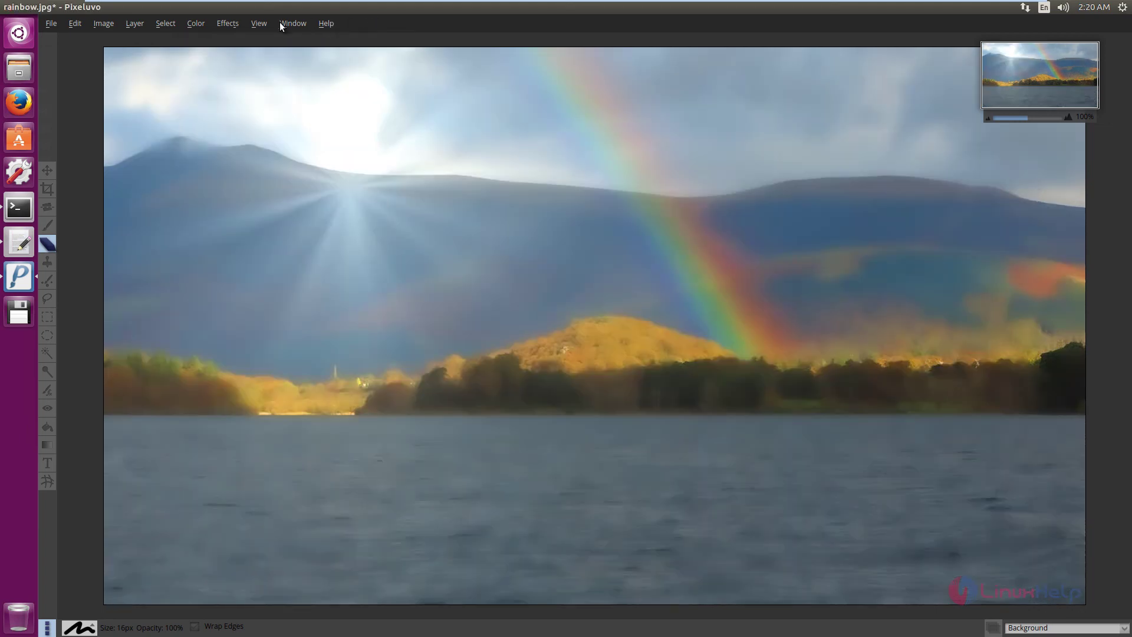
left_click(52, 25)
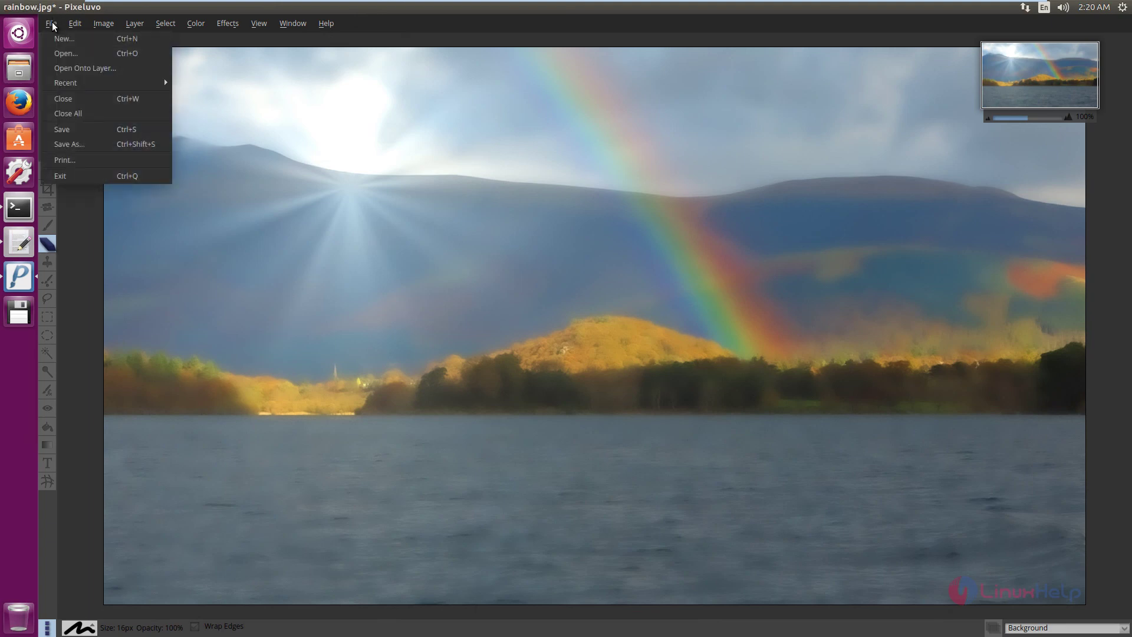
left_click(94, 143)
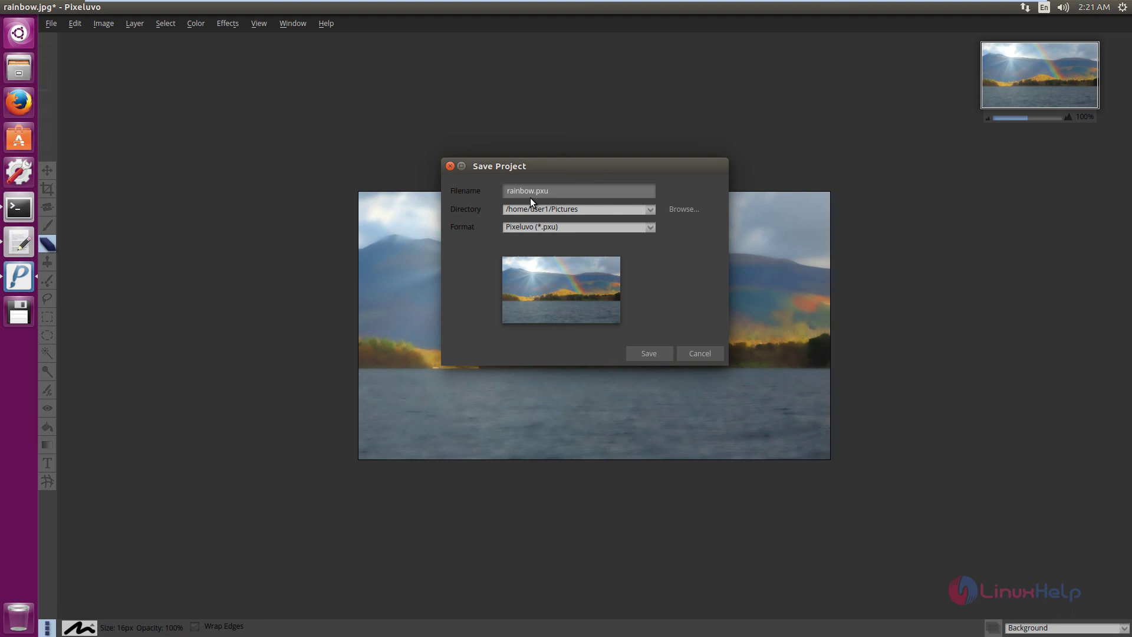
left_click(651, 211)
left_click(511, 228)
left_click(652, 226)
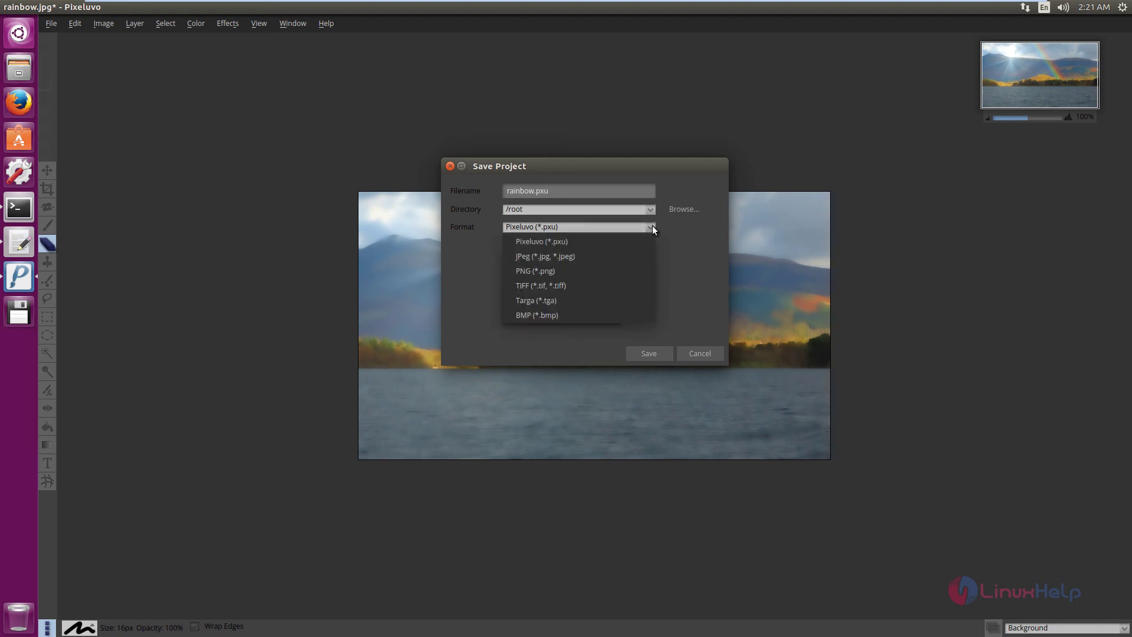
left_click(615, 260)
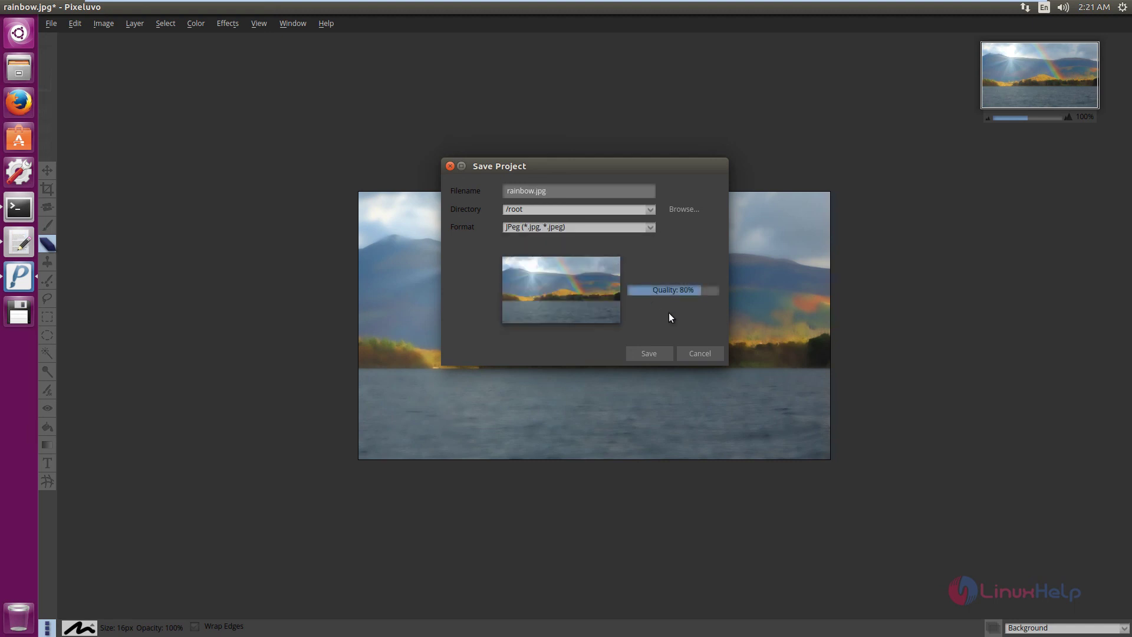
left_click(649, 354)
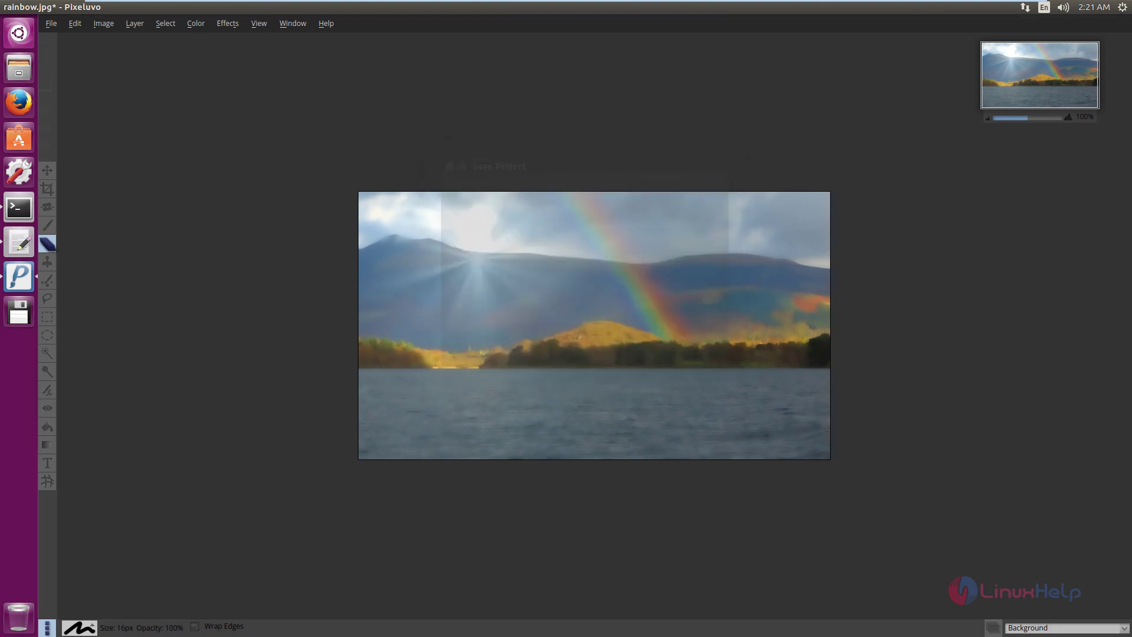